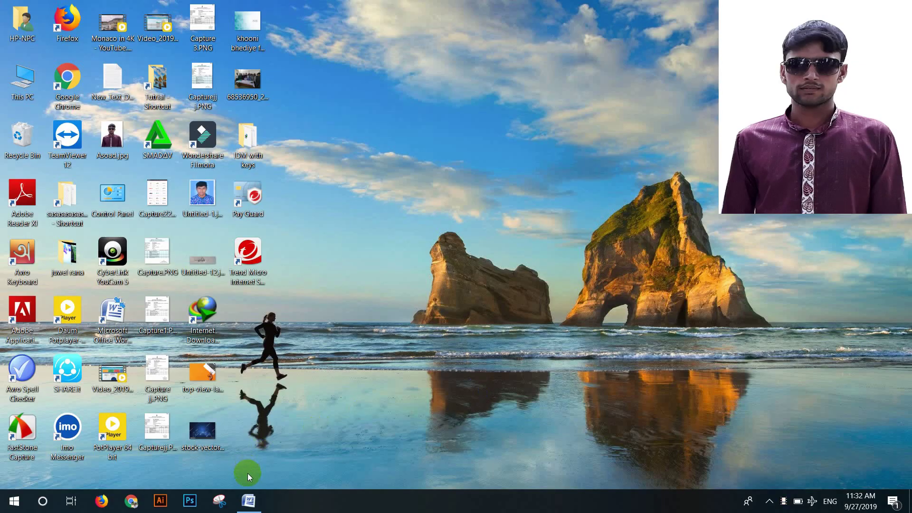
- Restore the Word window for Latter Hade.docx from the Windows taskbar
left_click(250, 501)
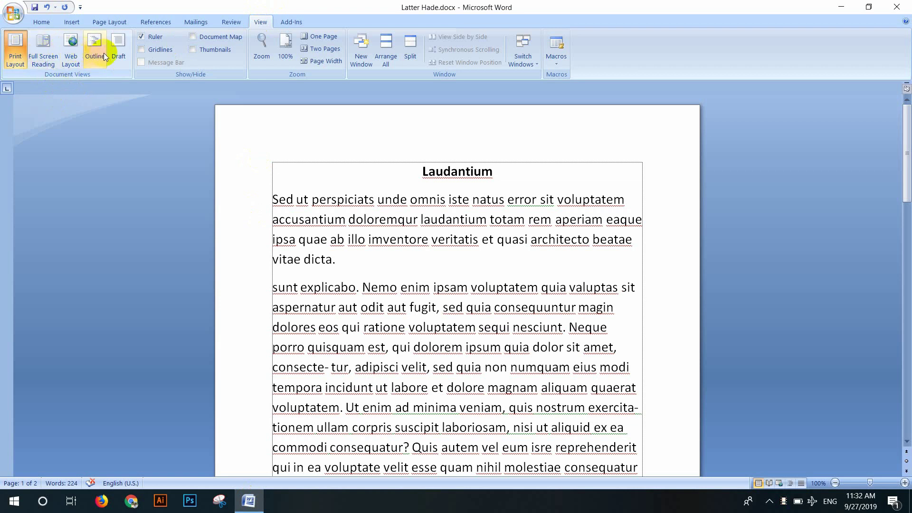
- Switch Latter Hade.docx to Web Layout view and type ',;lkvl;sd' into the text
left_click(70, 53)
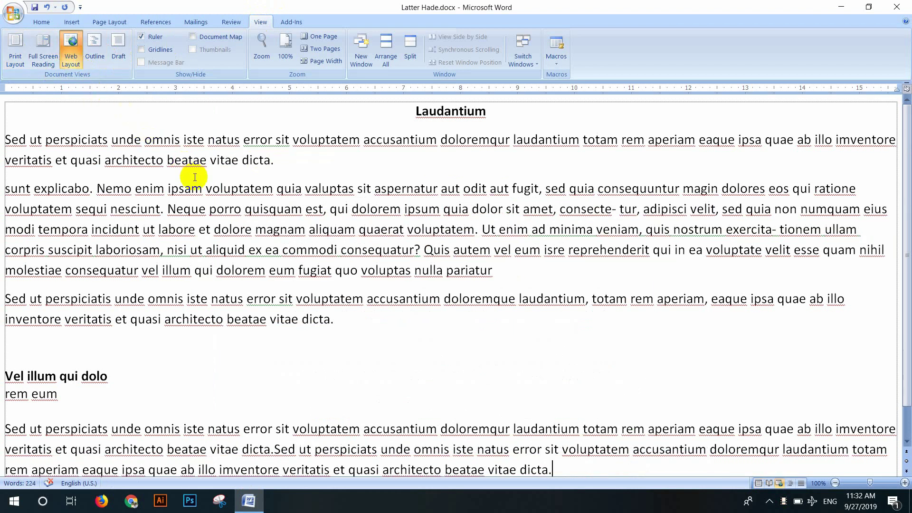
scroll(363, 318, "down", 1)
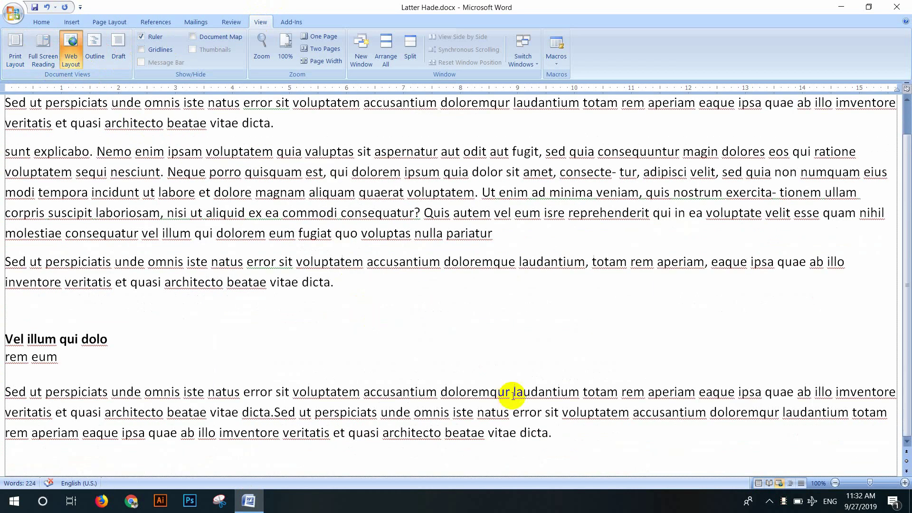
type(",;lkvl;sd")
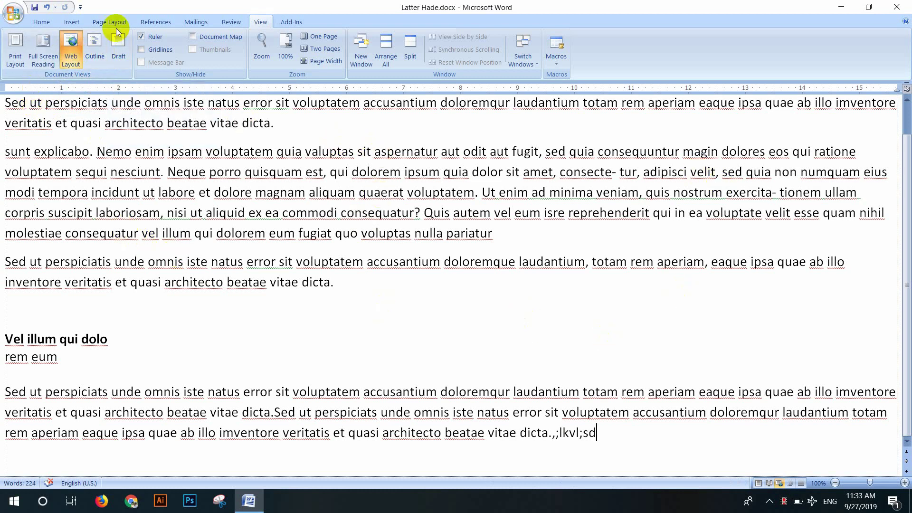
left_click(116, 57)
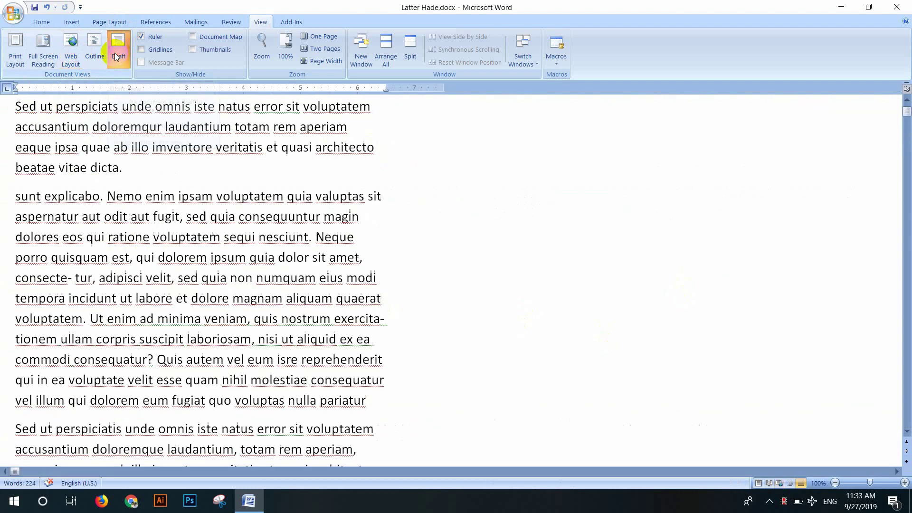
scroll(362, 236, "up", 1)
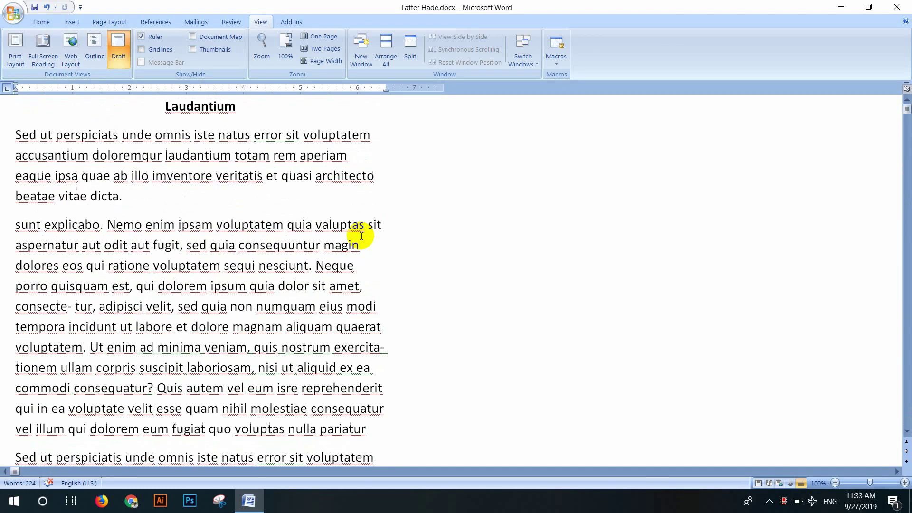
scroll(552, 247, "down", 2)
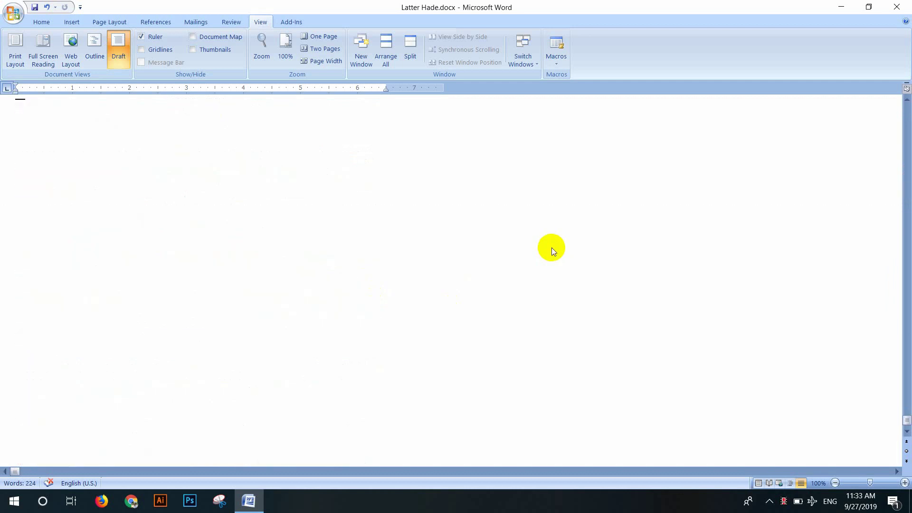
scroll(552, 247, "up", 2)
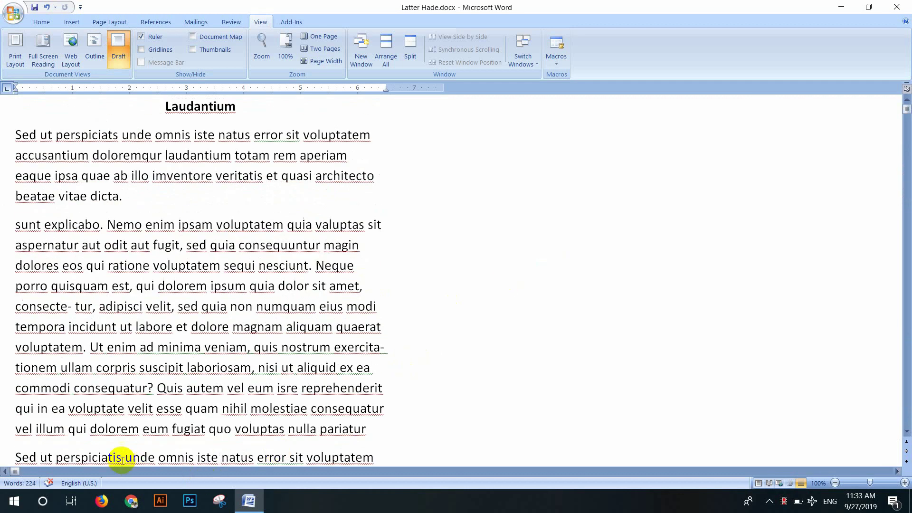
mouse_move(15, 471)
left_mouse_down()
mouse_move(218, 456)
mouse_move(370, 468)
left_mouse_up()
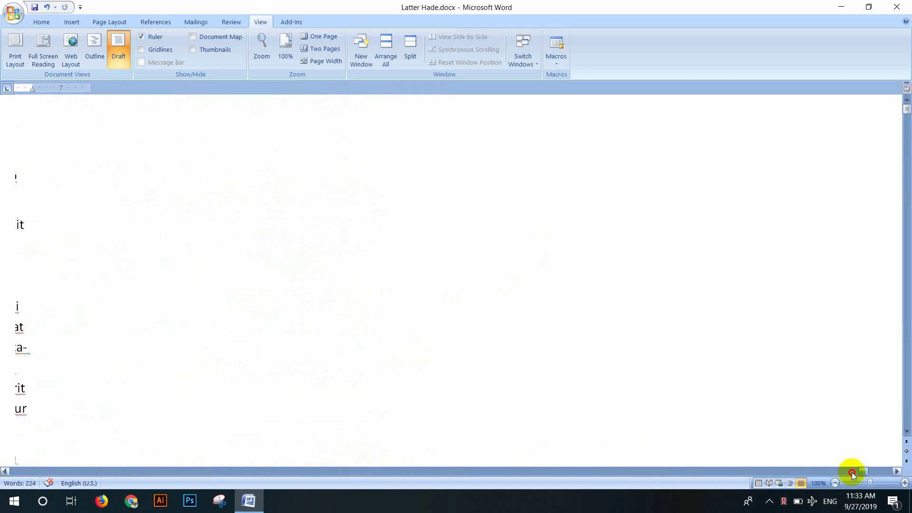
left_click_drag(366, 474, 243, 510)
key("ctrl+End")
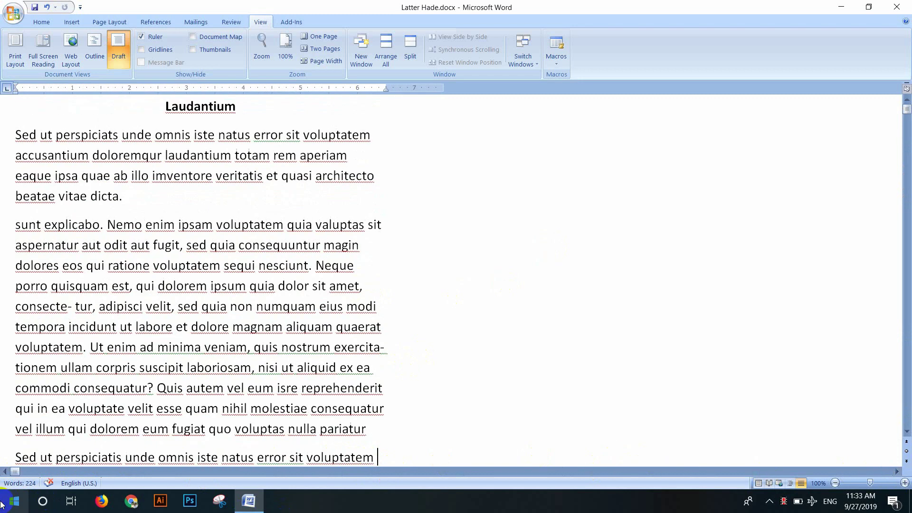
scroll(208, 417, "down", 6)
key("ctrl+Home")
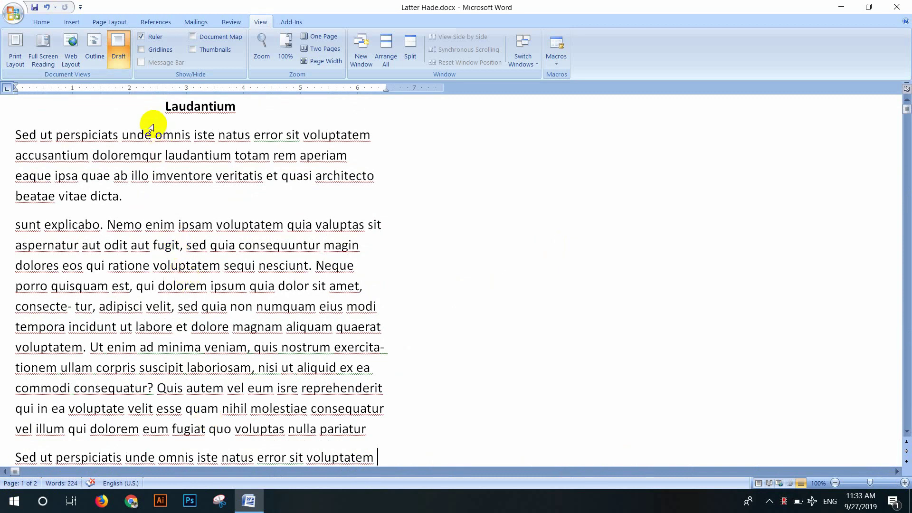
- Show the document in Web Layout, then return to Print Layout and scroll to page 2
left_click(75, 58)
scroll(306, 282, "down", 1)
scroll(305, 282, "up", 1)
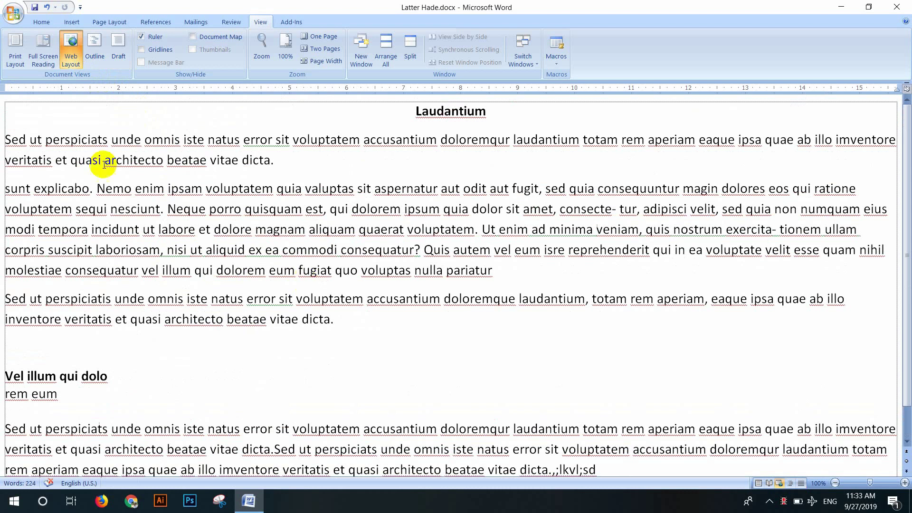
left_click(11, 61)
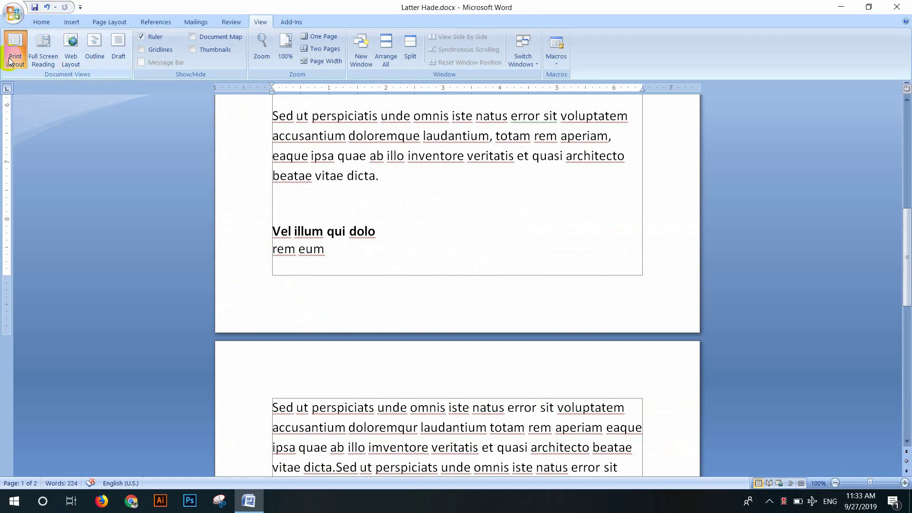
scroll(494, 281, "up", 8)
scroll(494, 282, "down", 10)
scroll(494, 282, "down", 3)
scroll(494, 281, "up", 1)
scroll(494, 281, "up", 4)
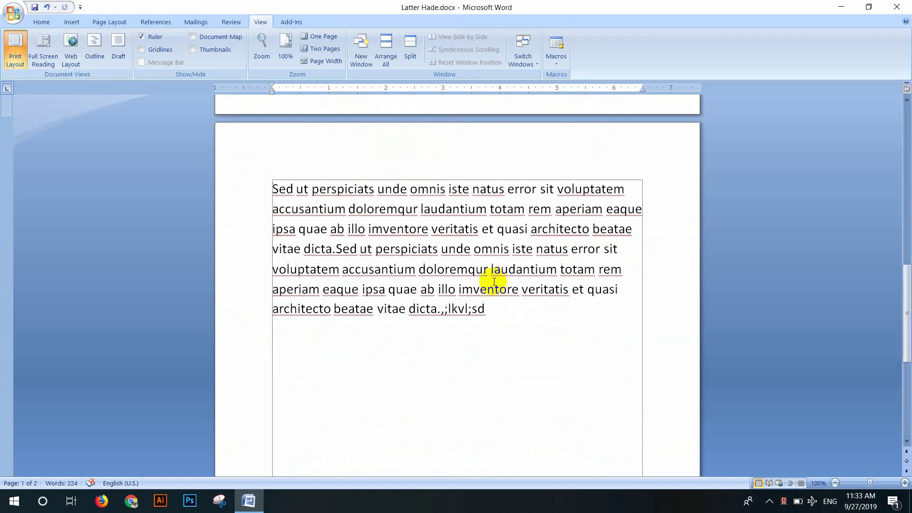
- Type 'scsavas' and then 'xvxz' after the final paragraph's text on page 2
left_click(496, 309)
type("scsavas")
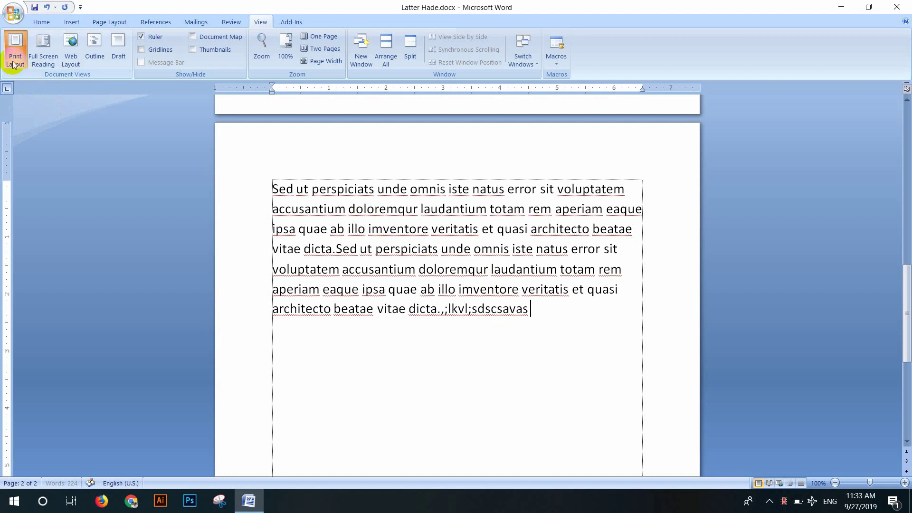
scroll(331, 182, "up", 4)
scroll(331, 182, "up", 5)
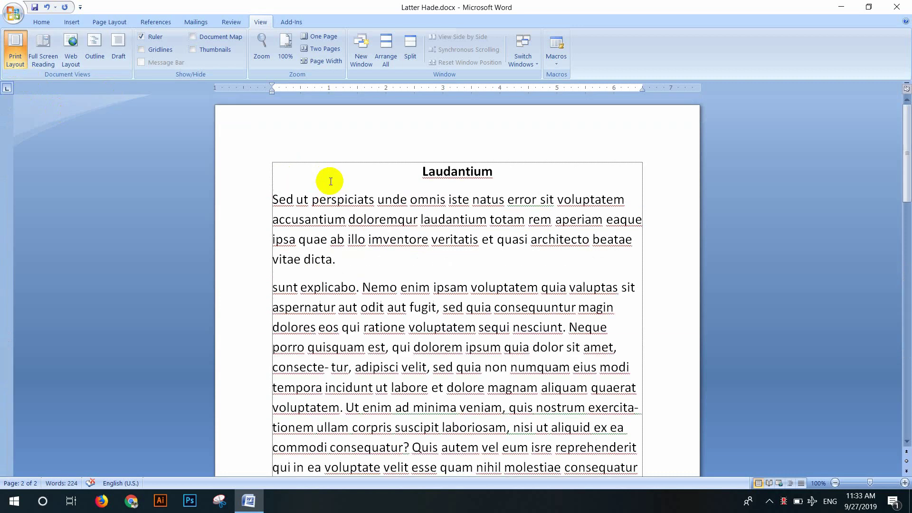
scroll(331, 181, "down", 15)
scroll(330, 181, "up", 15)
scroll(411, 287, "down", 15)
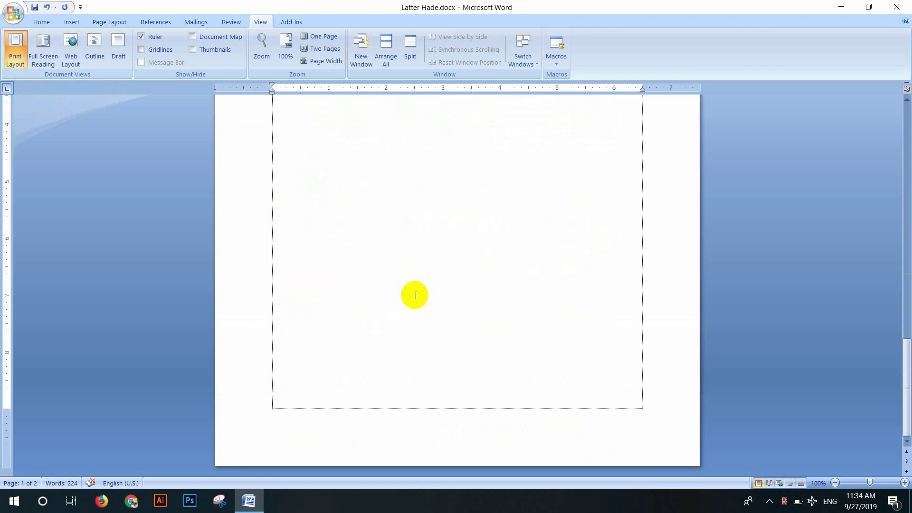
scroll(414, 300, "up", 2)
scroll(416, 306, "up", 5)
scroll(428, 313, "up", 1)
type("xvxz")
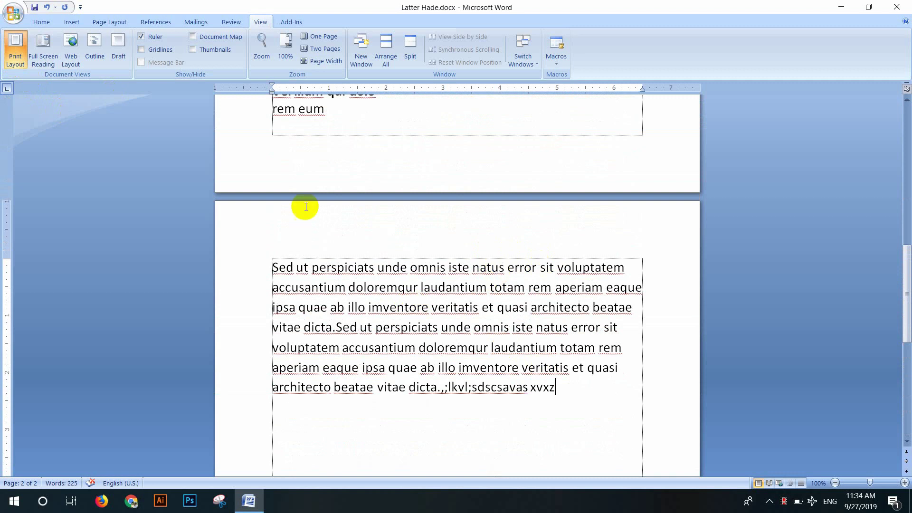
- Cycle the letter through Web Layout, Draft and Print Layout, finishing in Web Layout
left_click(74, 58)
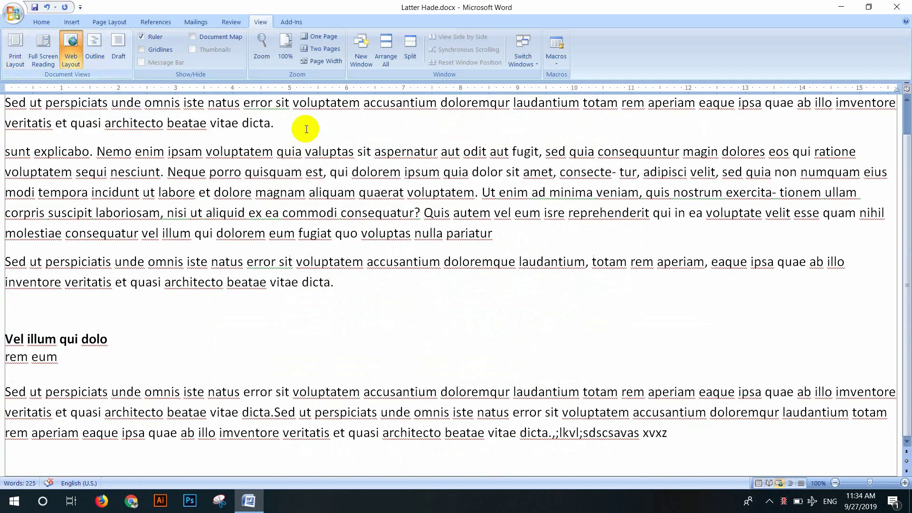
scroll(309, 233, "up", 1)
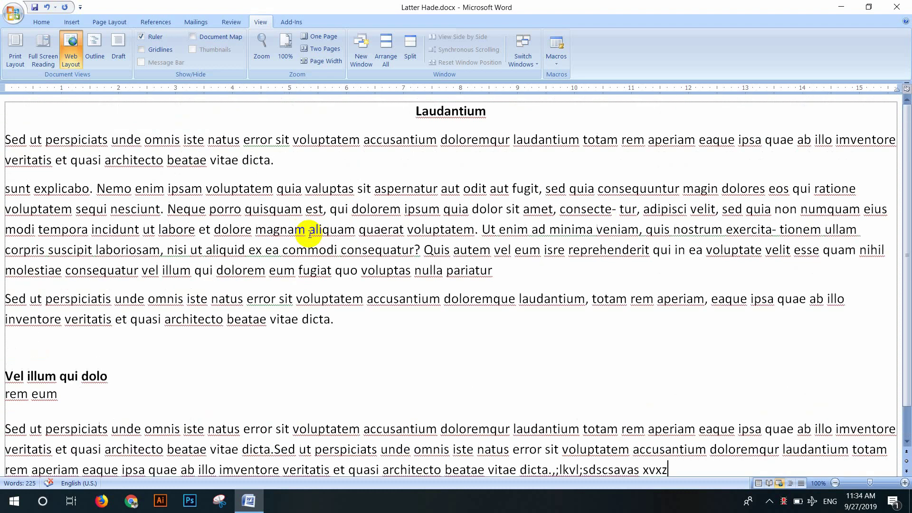
left_click(115, 48)
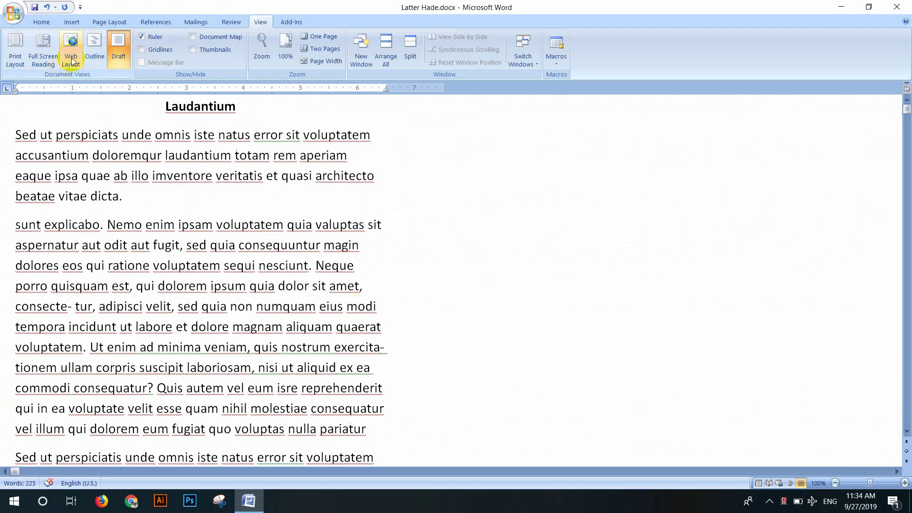
left_click(7, 56)
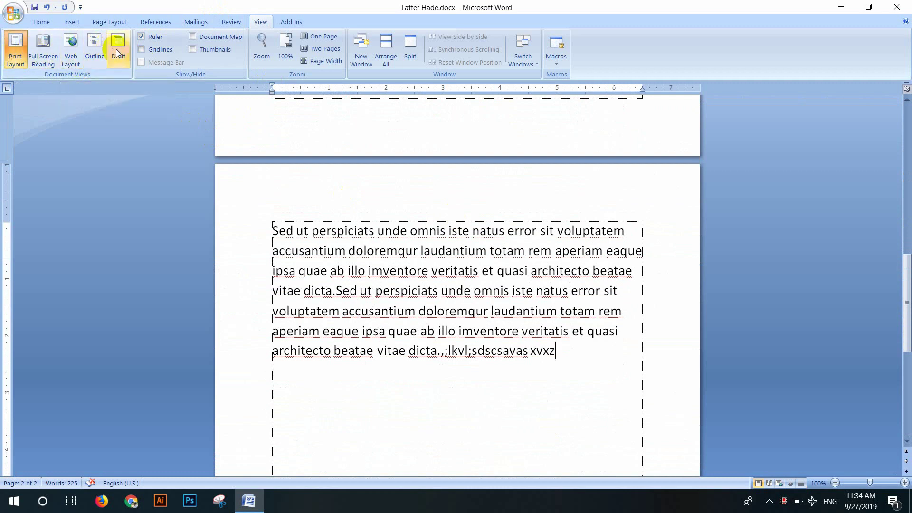
left_click(72, 55)
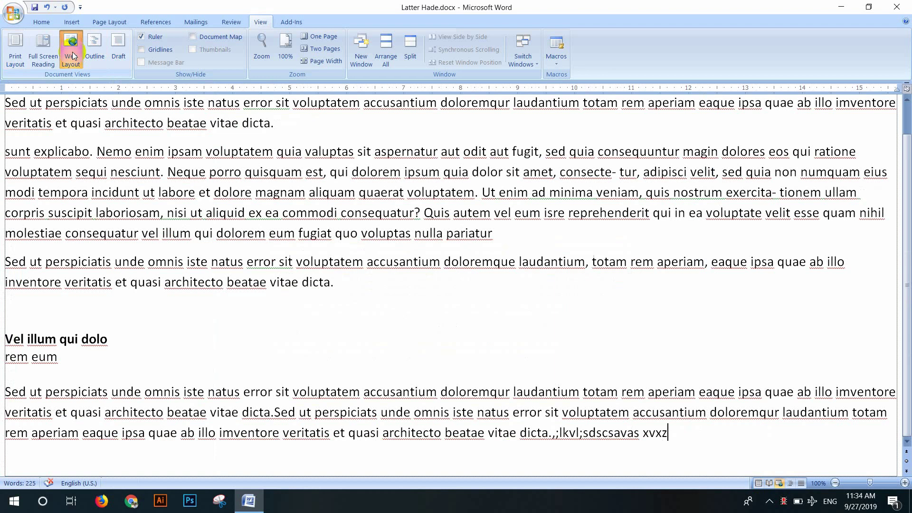
scroll(292, 349, "up", 2)
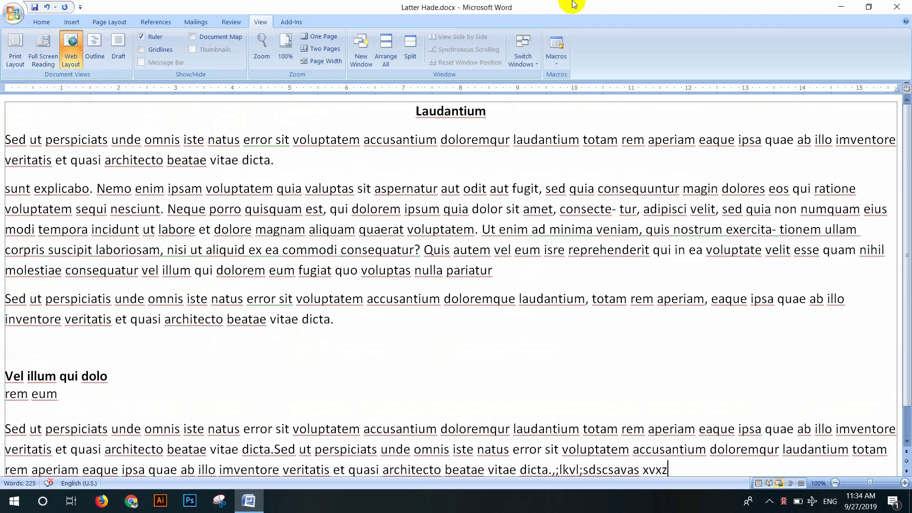
- View Latter Hade.docx in Full Screen Reading, then close it back to Print Layout
left_click(45, 44)
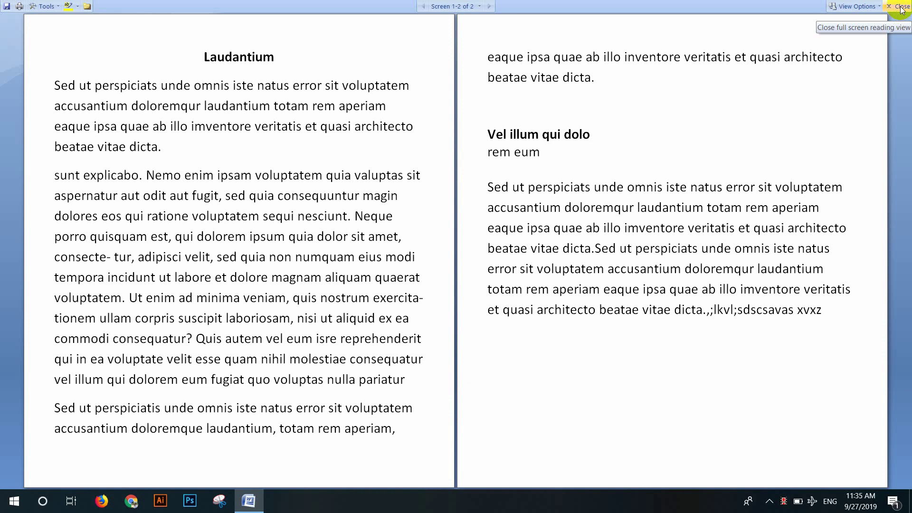
left_click(902, 9)
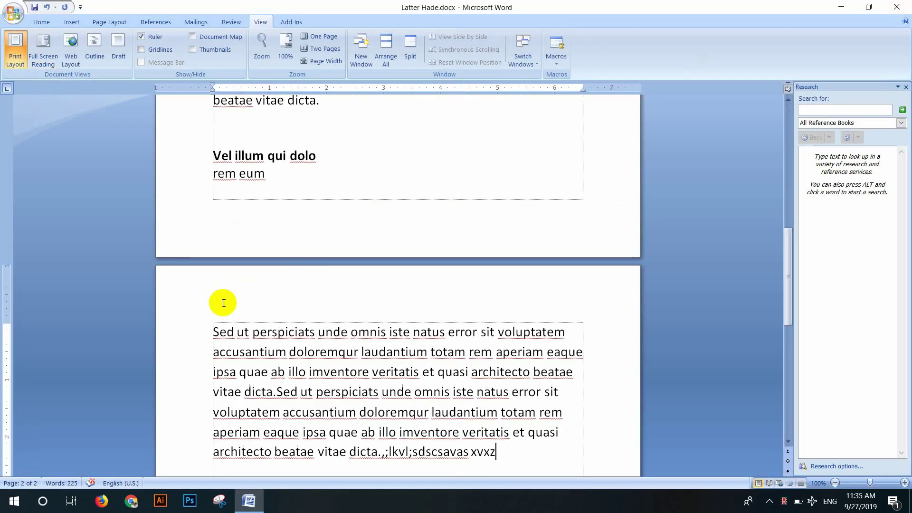
- Jump to the document start with Ctrl+Home, open and close Full Screen Reading, then switch to Draft view
key("ctrl+Home")
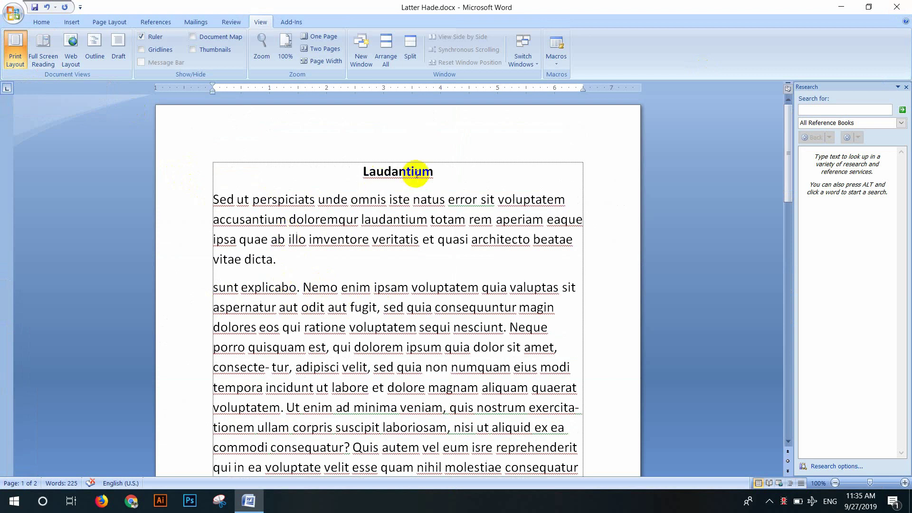
left_click(43, 60)
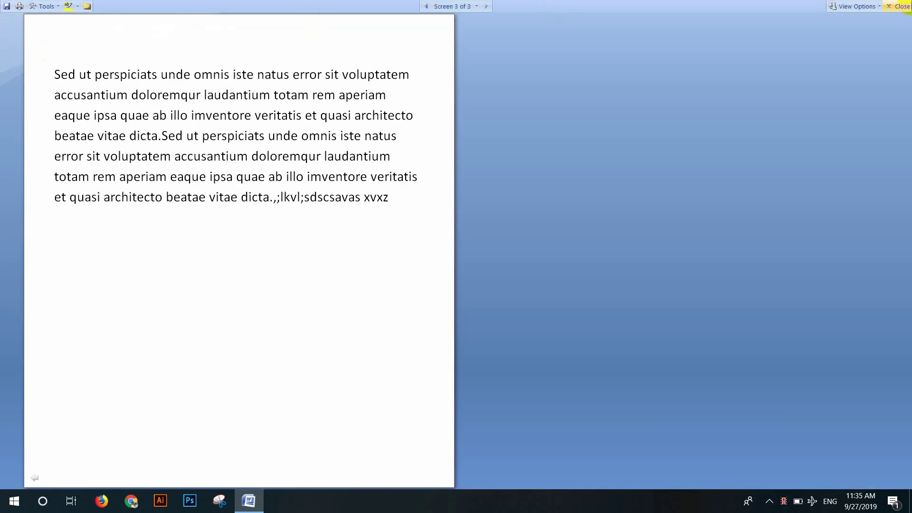
left_click(905, 6)
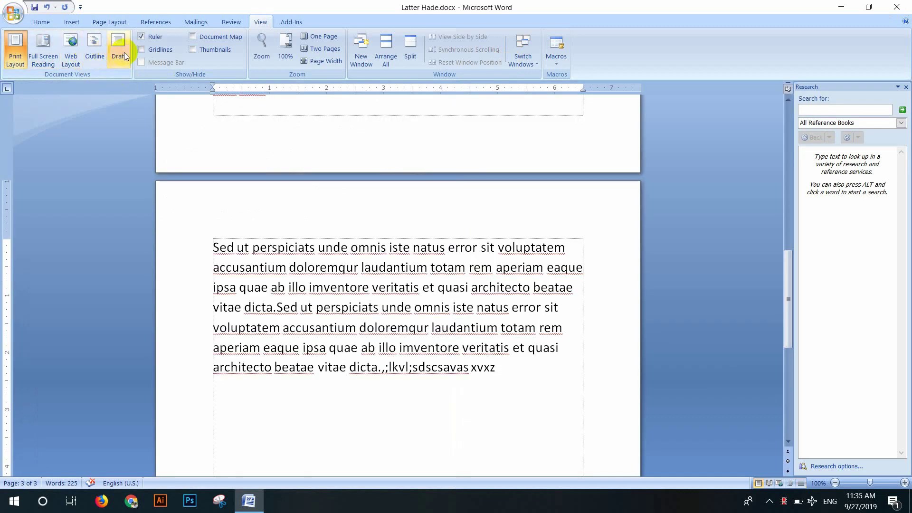
left_click(119, 50)
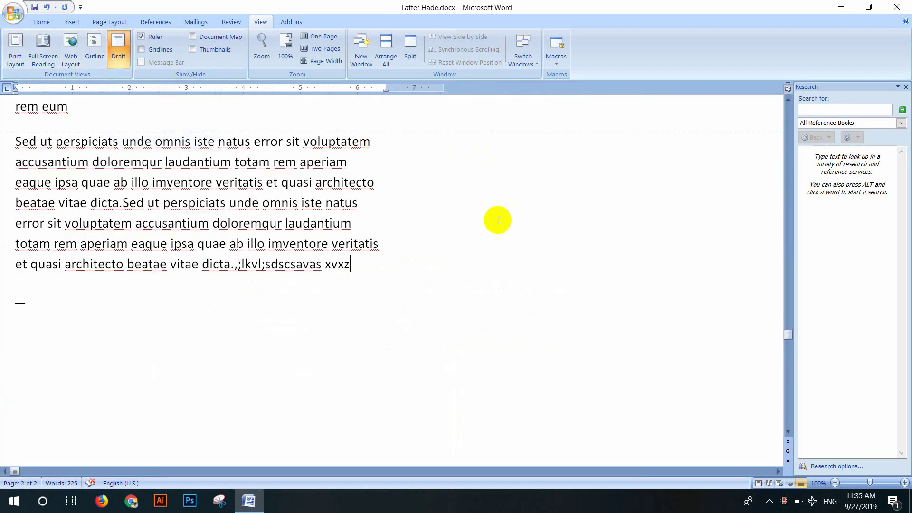
- Close the Research task pane and switch Latter Hade.docx to Web Layout view
left_click(906, 87)
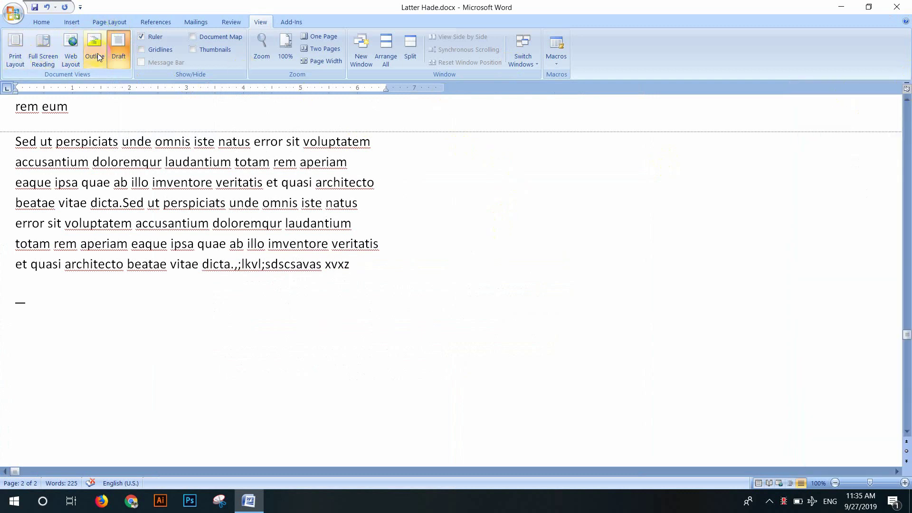
left_click(74, 53)
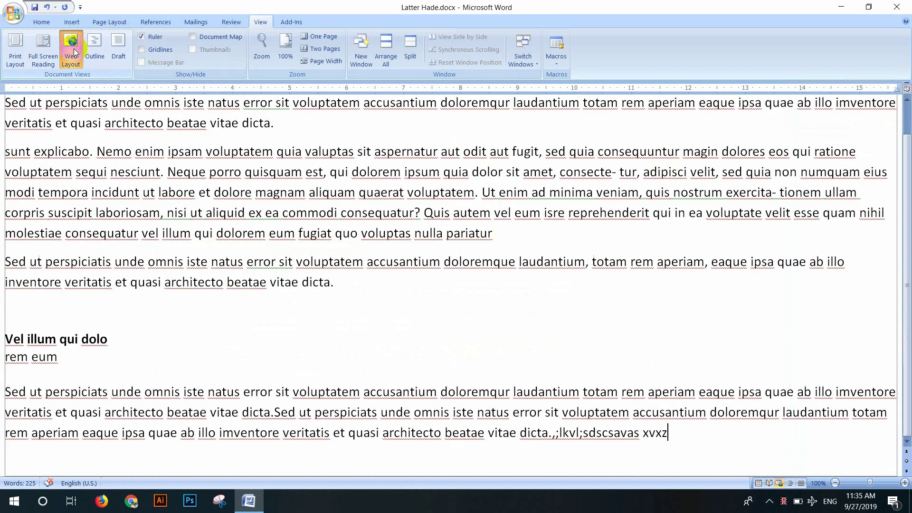